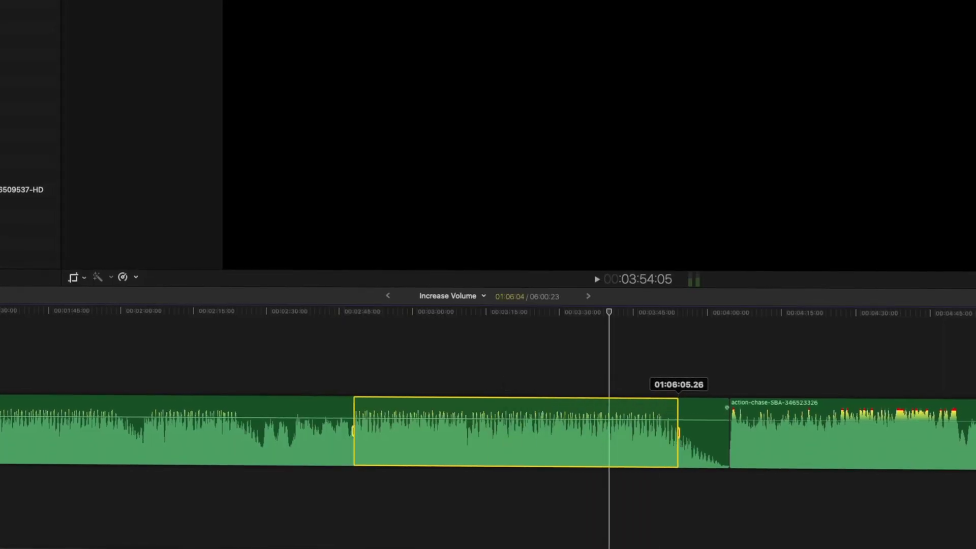
- Raise the selected range's volume in the music clip to +1.0 dB, adding keyframes at its edges
left_click_drag(557, 406, 553, 399)
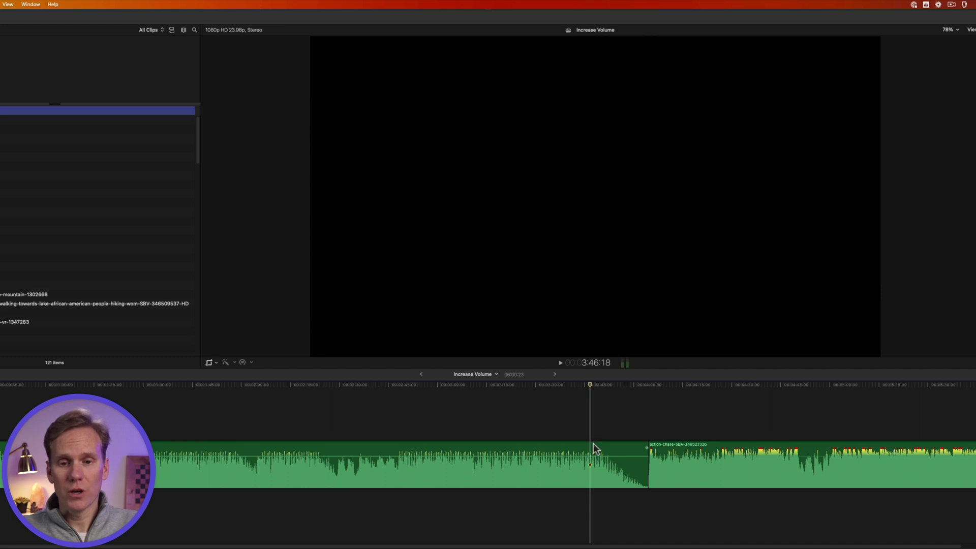
- Adjust the first music clip's volume, undoing the -34 dB drop and fine-tuning it near 0 dB
left_click(589, 447)
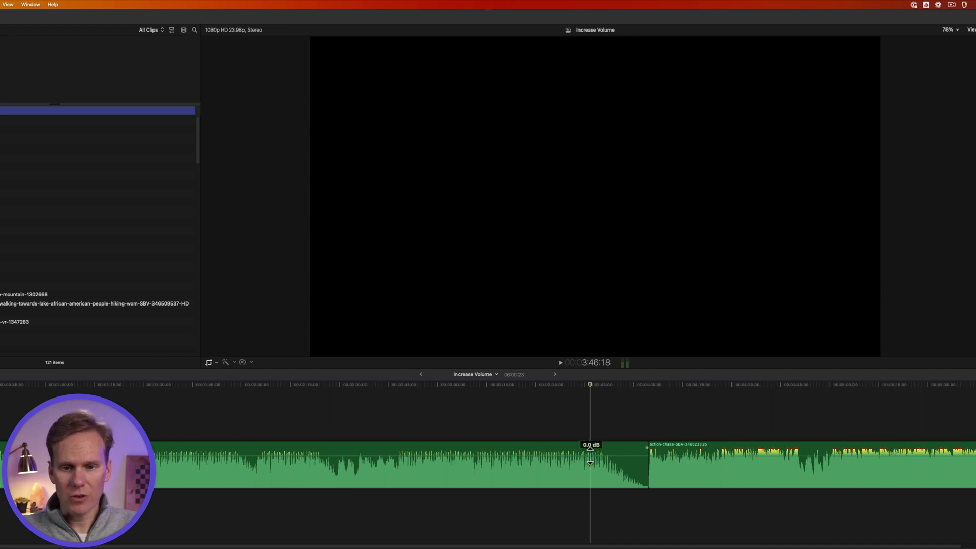
left_click(521, 444)
left_click_drag(521, 444, 521, 490)
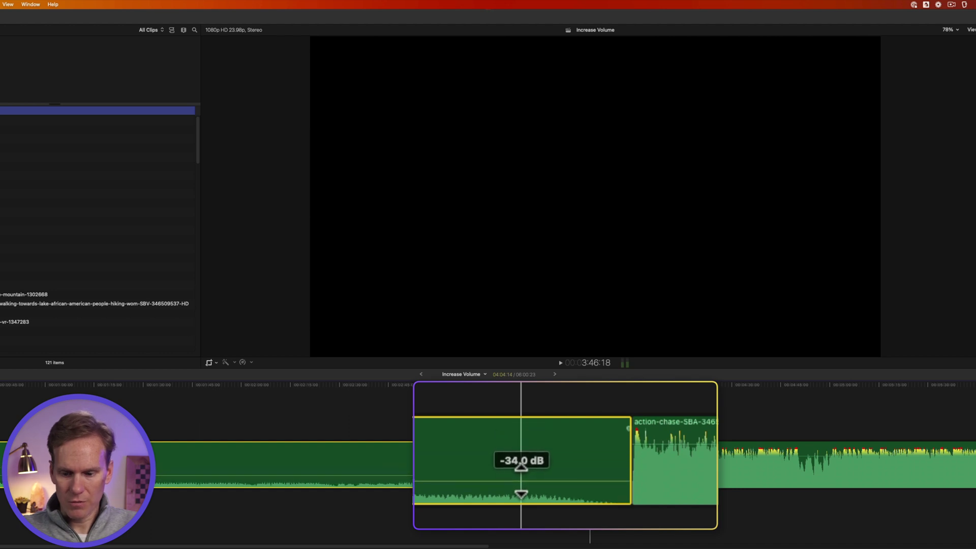
key("super+z")
key("super")
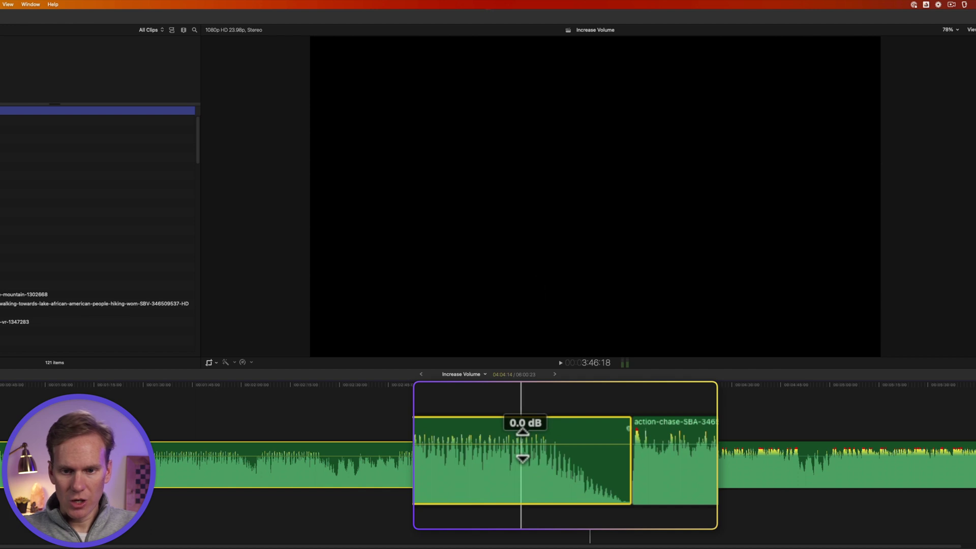
left_click_drag(522, 444, 608, 527)
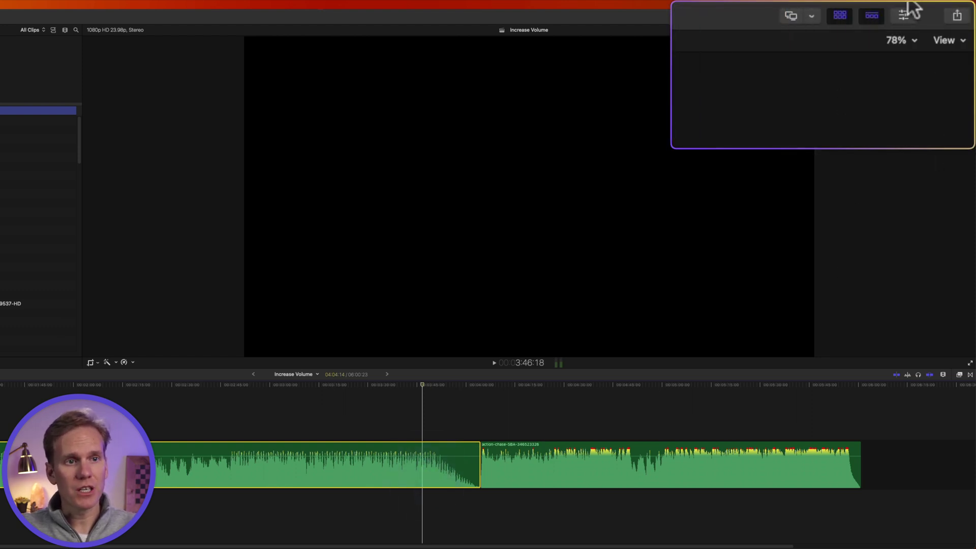
- Show the audio inspector and drag the Ice & Fire - King Canyon Volume slider to -28.4 dB
left_click(905, 16)
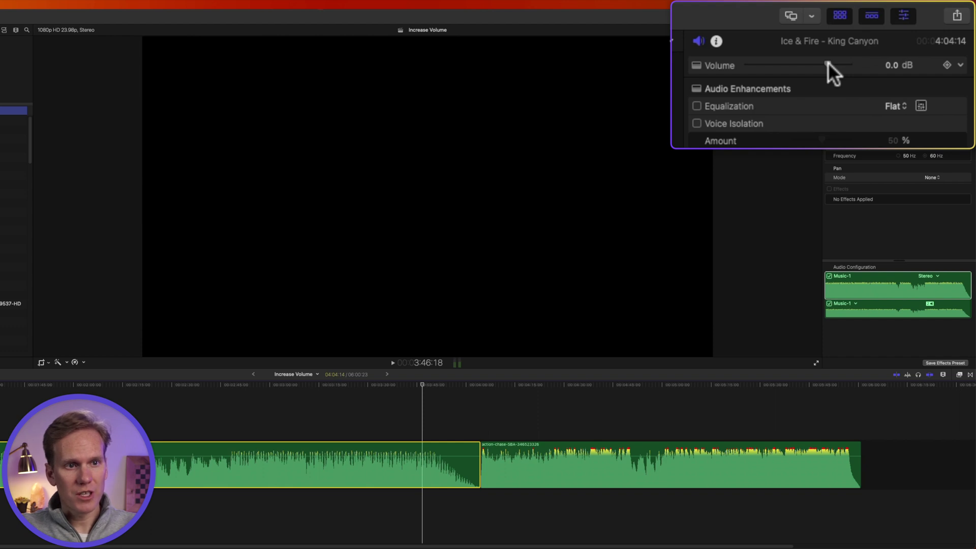
left_click_drag(828, 63, 782, 60)
- Enter 0 dB, then 5 dB, in the Ice & Fire - King Canyon Volume field
left_click(893, 64)
type("0")
key("Return")
left_click(894, 65)
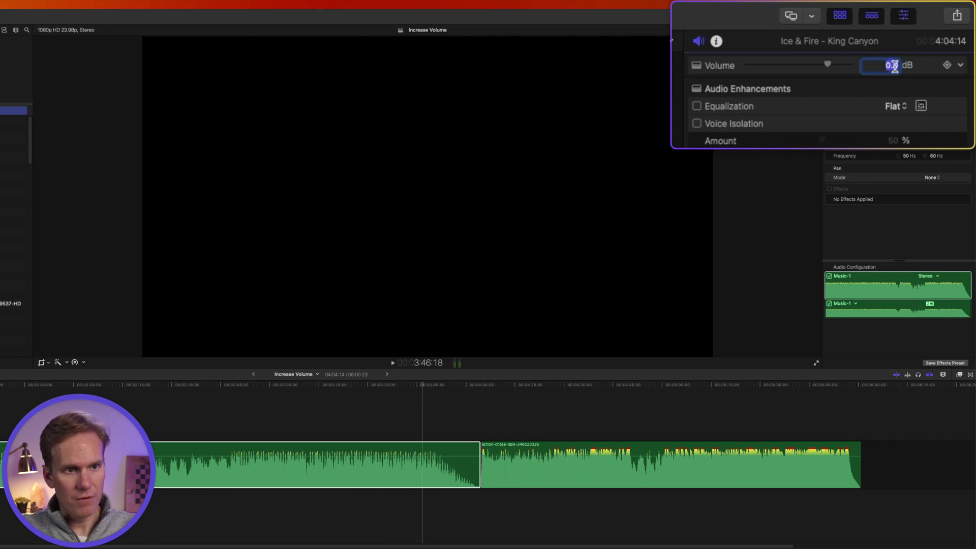
key("Return")
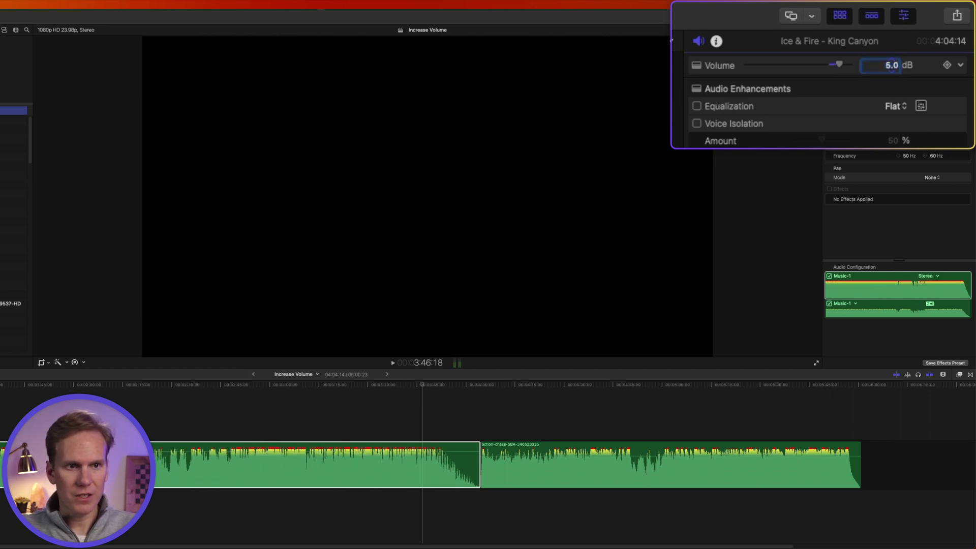
- Scrub the Volume field with Shift for coarse and Option for fine steps, ending at 11.3 dB
mouse_move(893, 65)
left_mouse_down()
mouse_move(894, 101)
mouse_move(885, 54)
left_mouse_up()
key("shift")
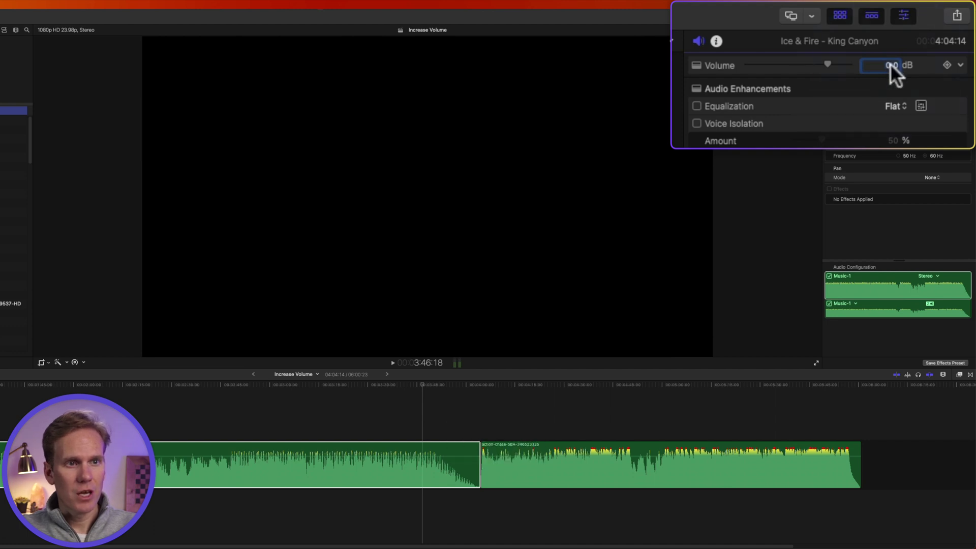
left_click_drag(889, 63, 891, 68)
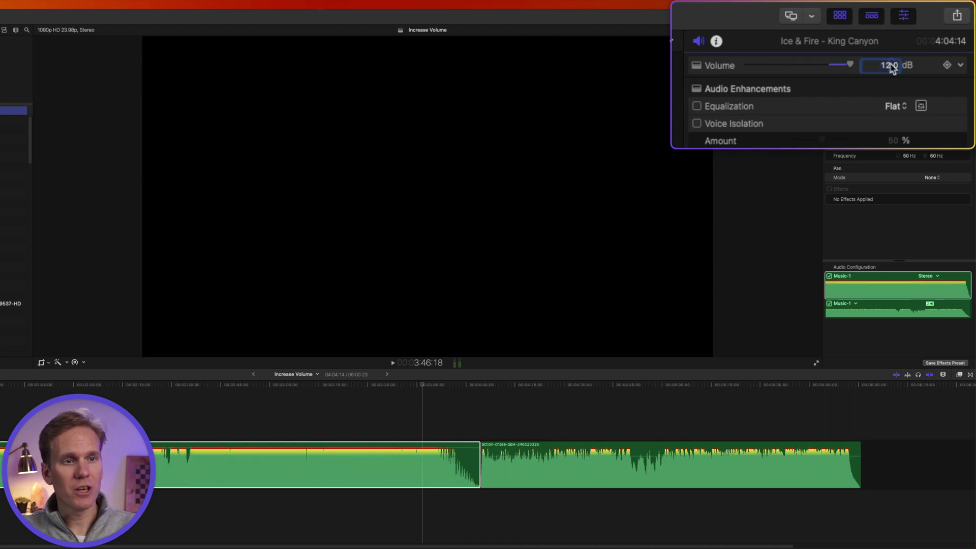
key("alt")
left_click_drag(892, 67, 892, 67)
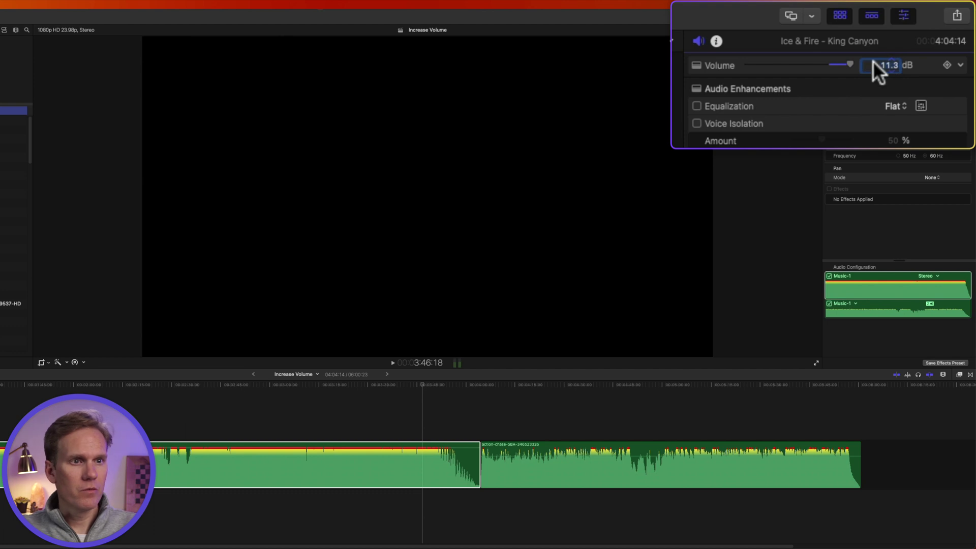
- Reset the Ice & Fire - King Canyon Volume parameter to 0.0 dB
left_click(961, 65)
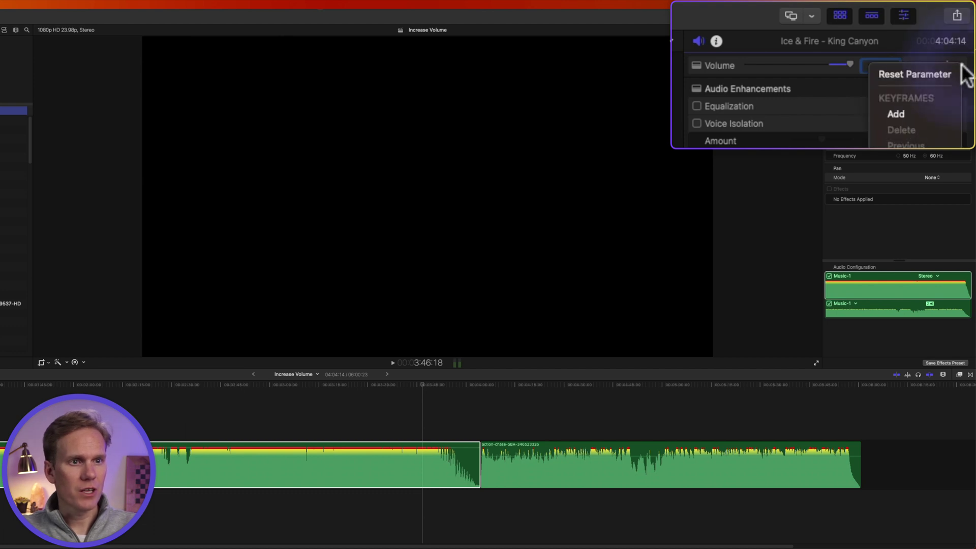
left_click(914, 74)
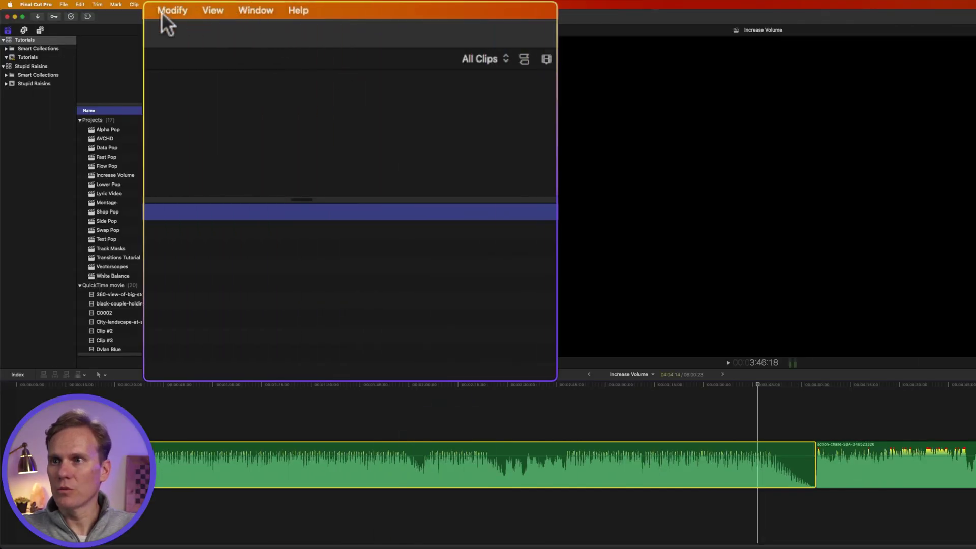
- Lower the clip's volume by 1 dB via Modify > Adjust Volume > Down, then raise it 1 dB with Control+=
left_click(165, 10)
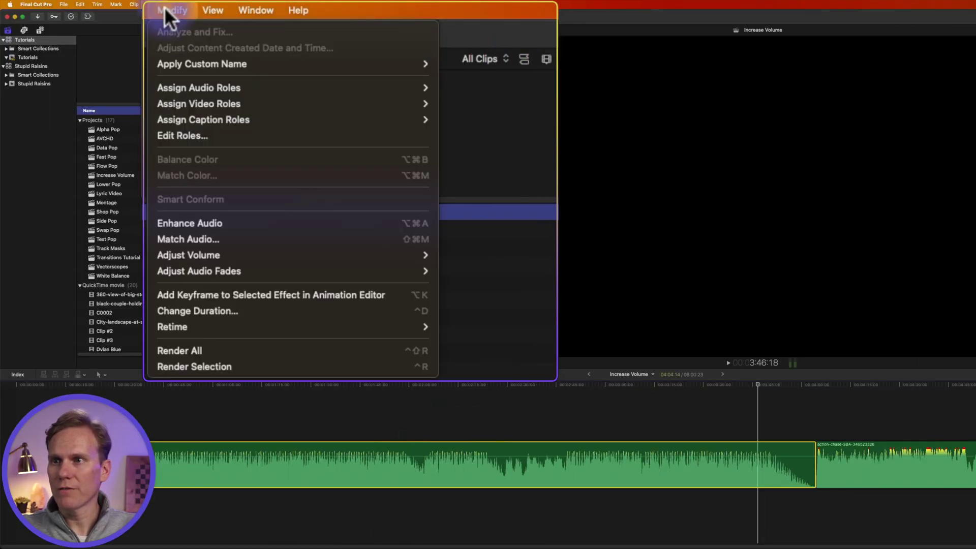
mouse_move(232, 249)
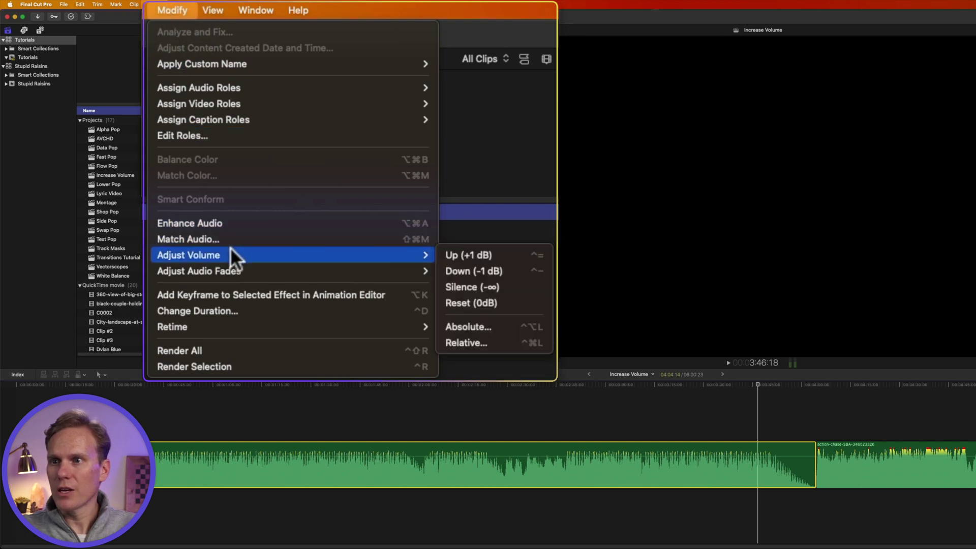
left_click(516, 267)
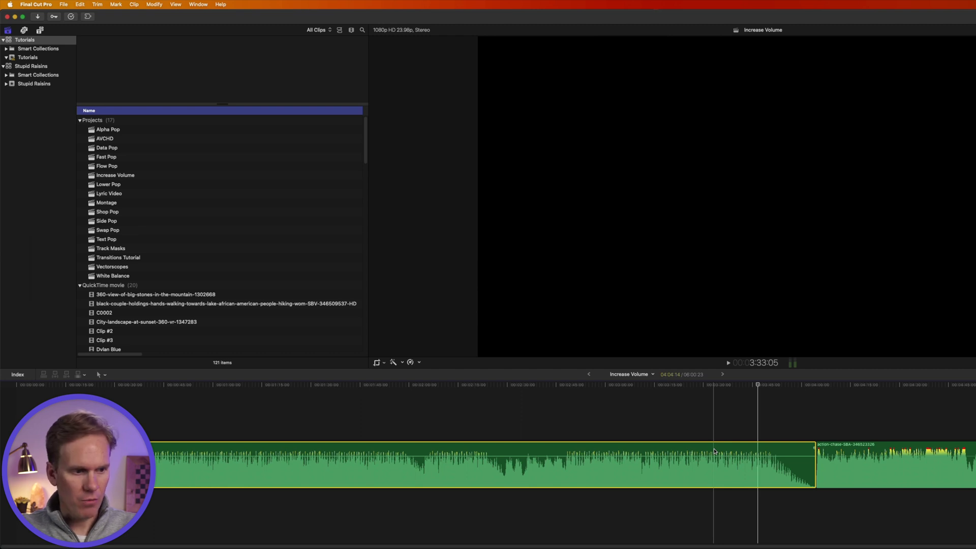
key("ctrl+equal")
key("ctrl+equal")
key("ctrl+equal")
key("ctrl+equal")
key("ctrl+equal")
key("ctrl+equal")
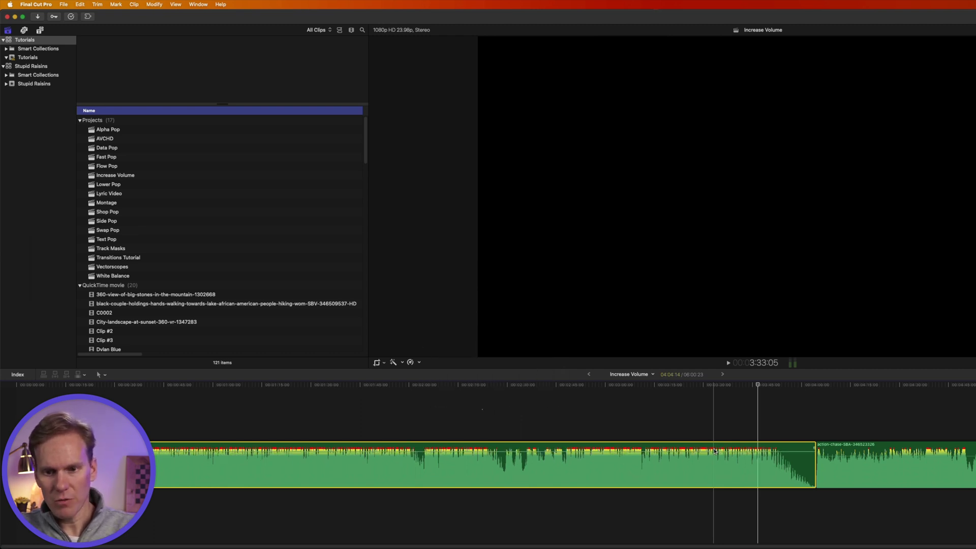
- Lower the Ice & Fire clip's volume in 1 dB steps with Control+minus until peaks turn green
key("ctrl+minus")
key("ctrl+minus")
key("ctrl+minus")
key("ctrl+minus")
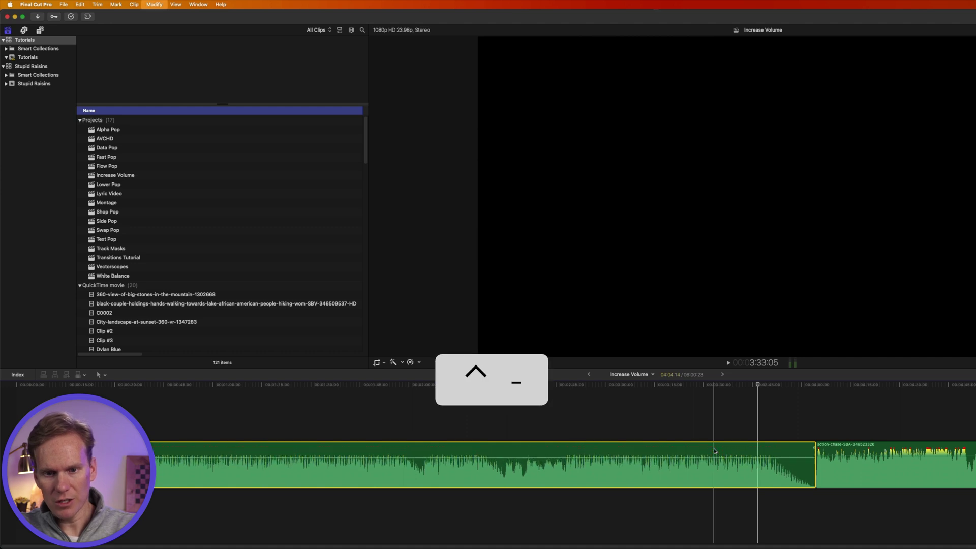
key("ctrl+minus")
key("ctrl+minus")
key("ctrl+minus")
key("ctrl+minus")
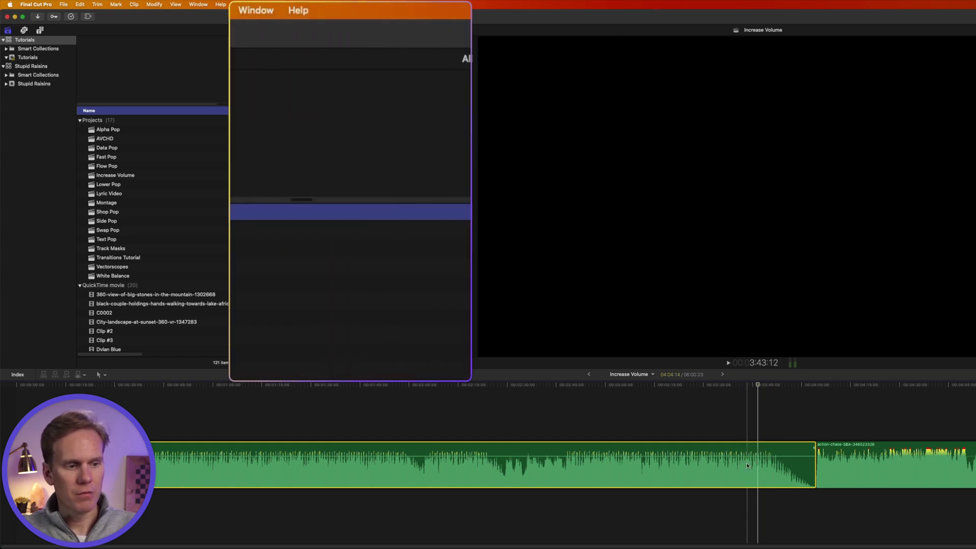
- Choose Modify > Adjust Volume > Absolute to bring up the absolute volume entry
left_click(174, 12)
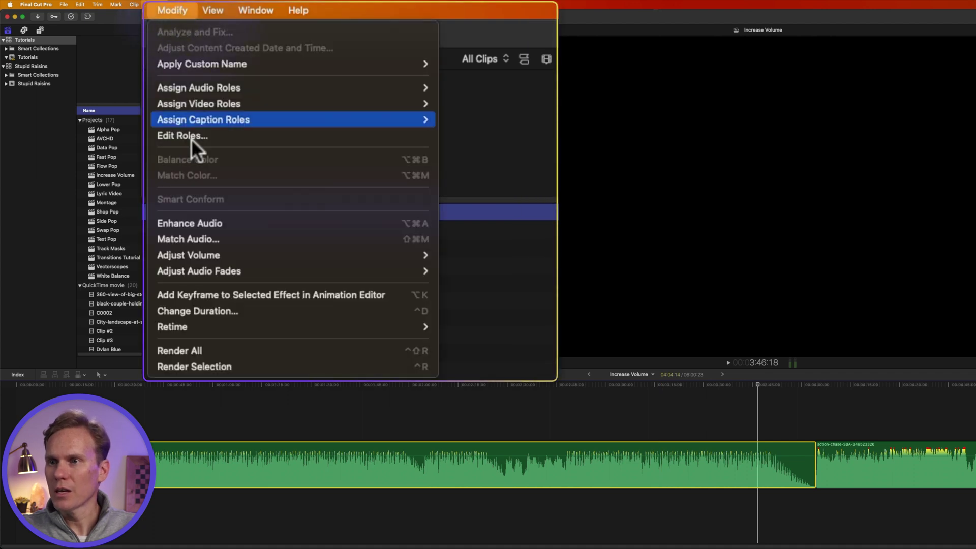
mouse_move(236, 255)
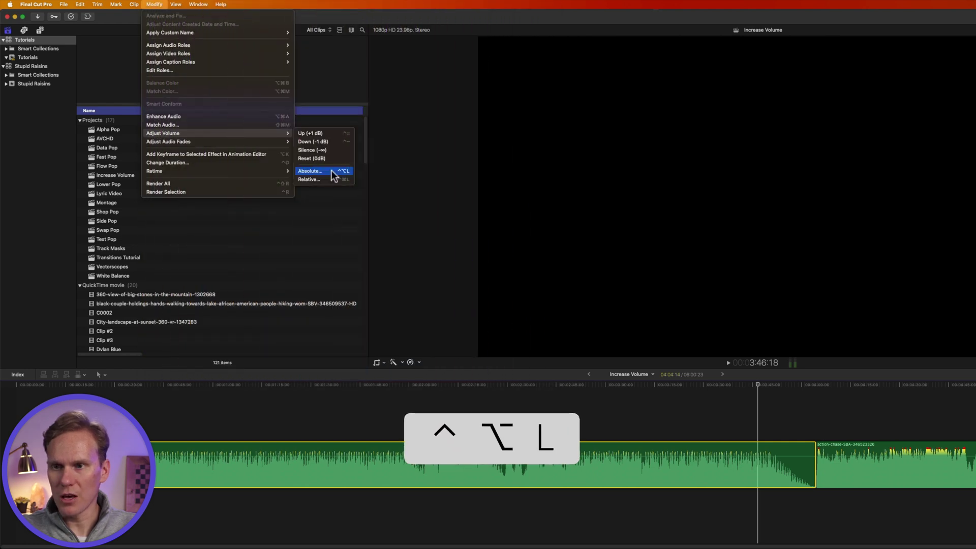
left_click(332, 171)
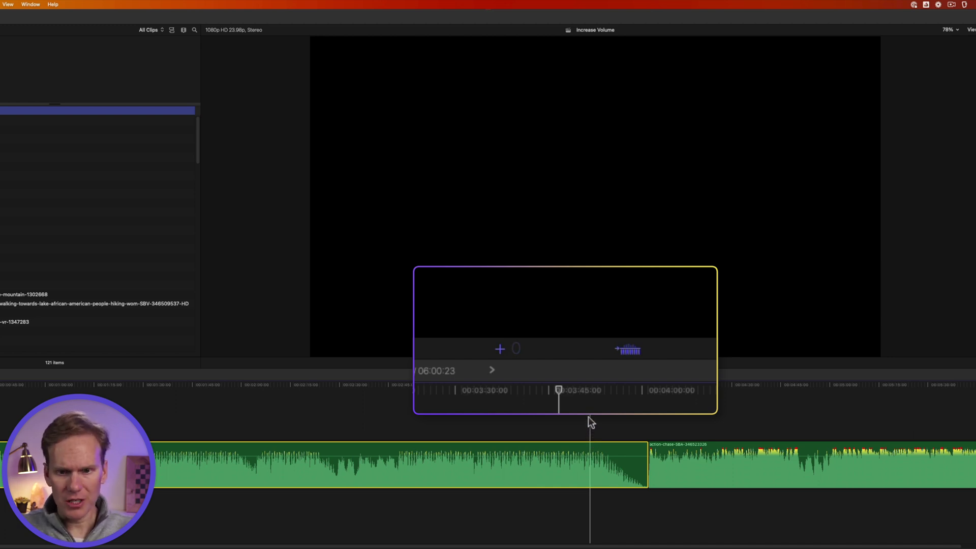
- Set the first music clip's absolute volume to 5 dB and display its new level
type("5")
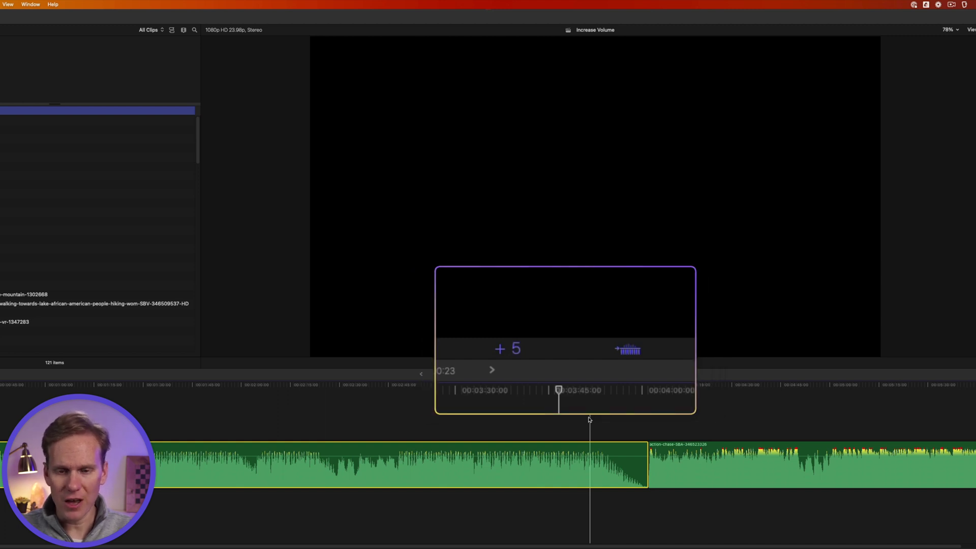
key("Return")
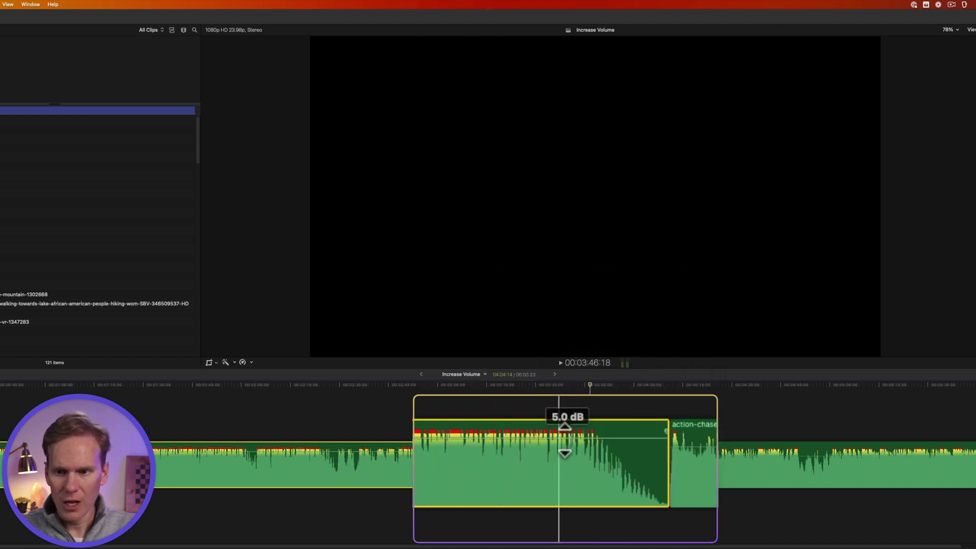
left_click(488, 437)
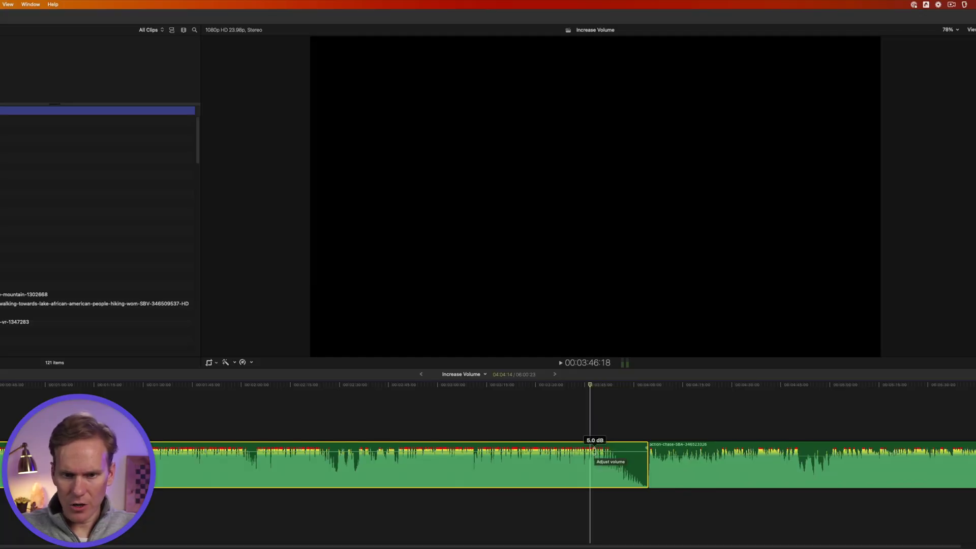
- Lower Ice & Fire to -12.0 dB, set the action-chase clip to 2.0 dB, then select both clips
left_click_drag(593, 450, 596, 465)
left_click(690, 460)
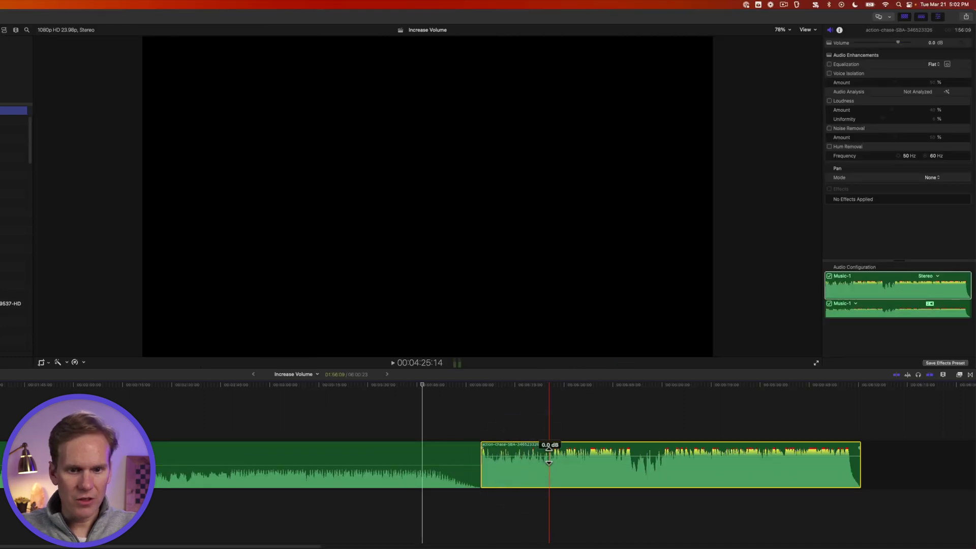
left_click(929, 43)
type("2")
key("Return")
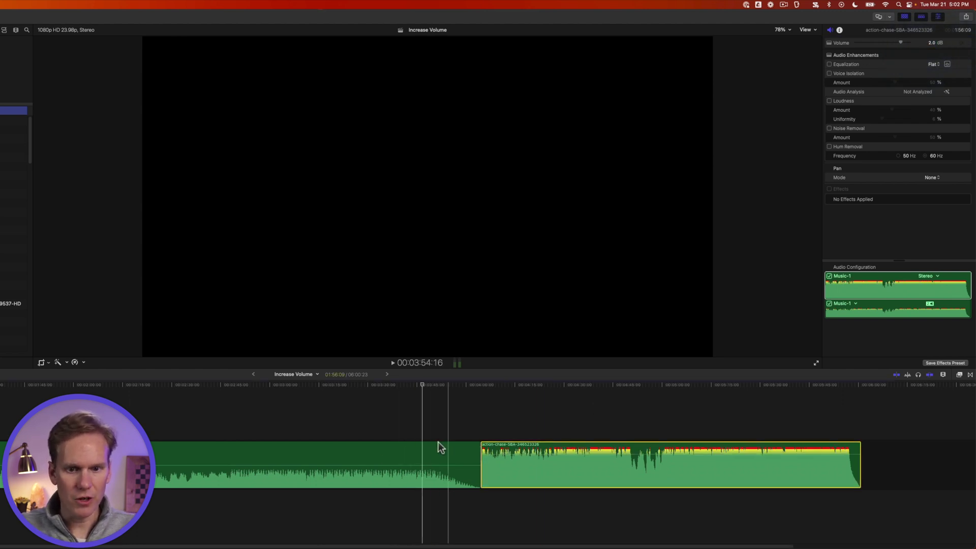
left_click_drag(446, 421, 517, 466)
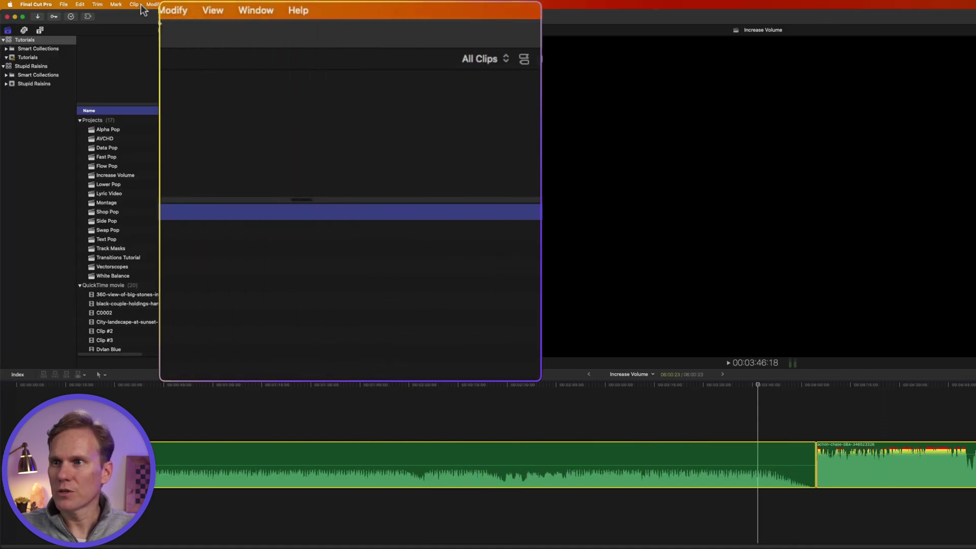
- Boost both music clips by +3 dB: Ice & Fire to -9.0 dB, action-chase to 5.0 dB
left_click(164, 10)
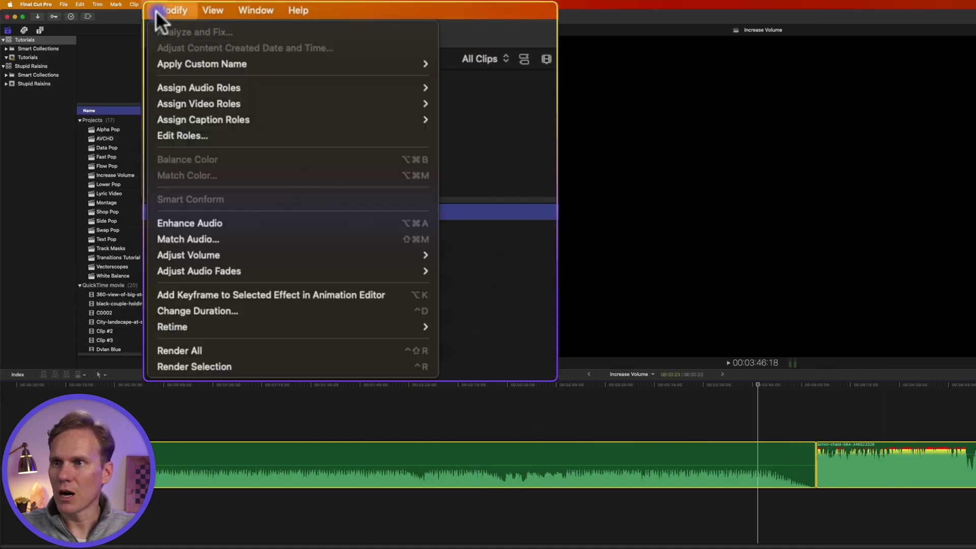
mouse_move(236, 257)
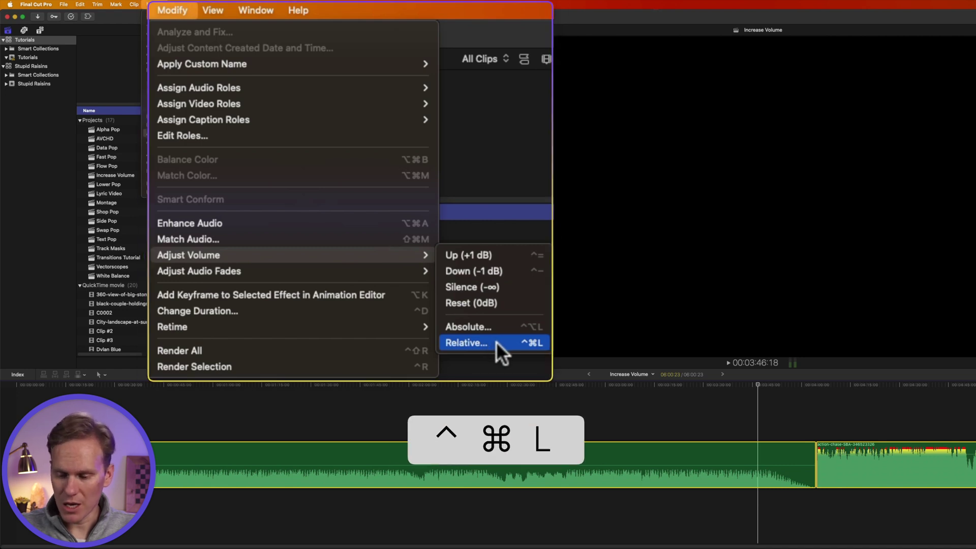
left_click(325, 178)
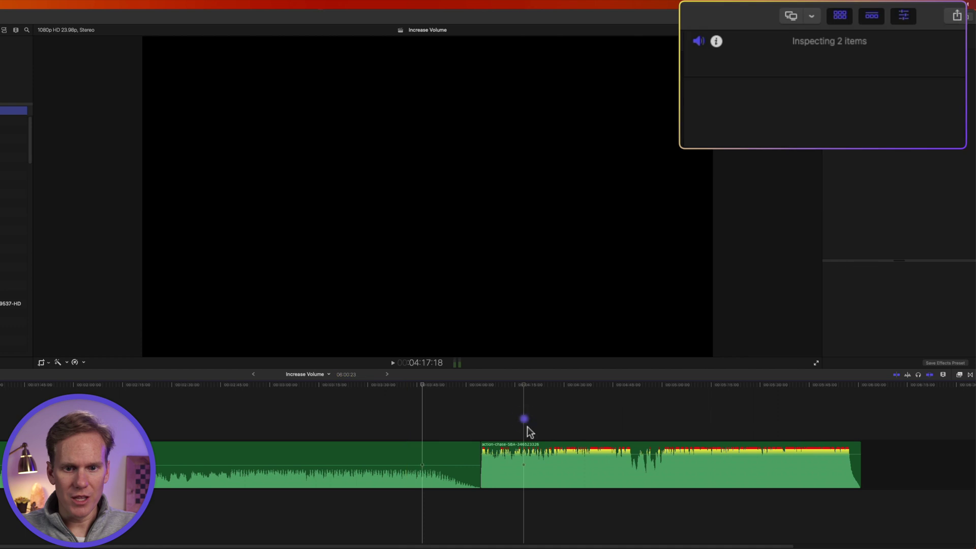
left_click(524, 457)
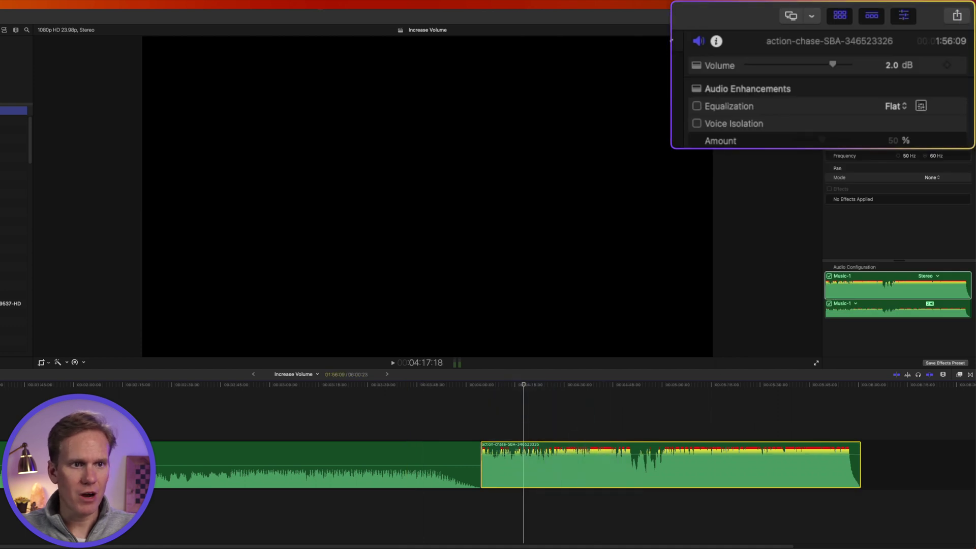
left_click(352, 455)
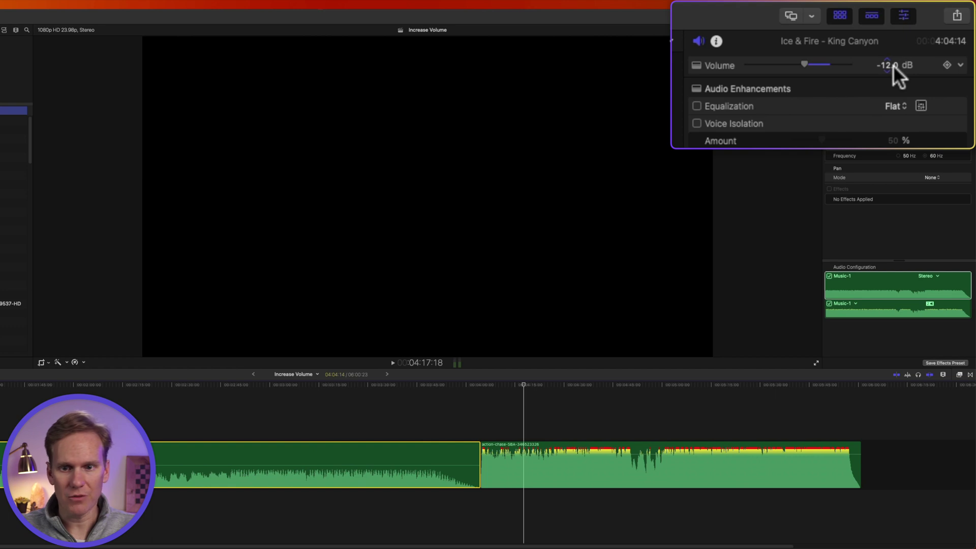
left_click_drag(437, 395, 508, 457)
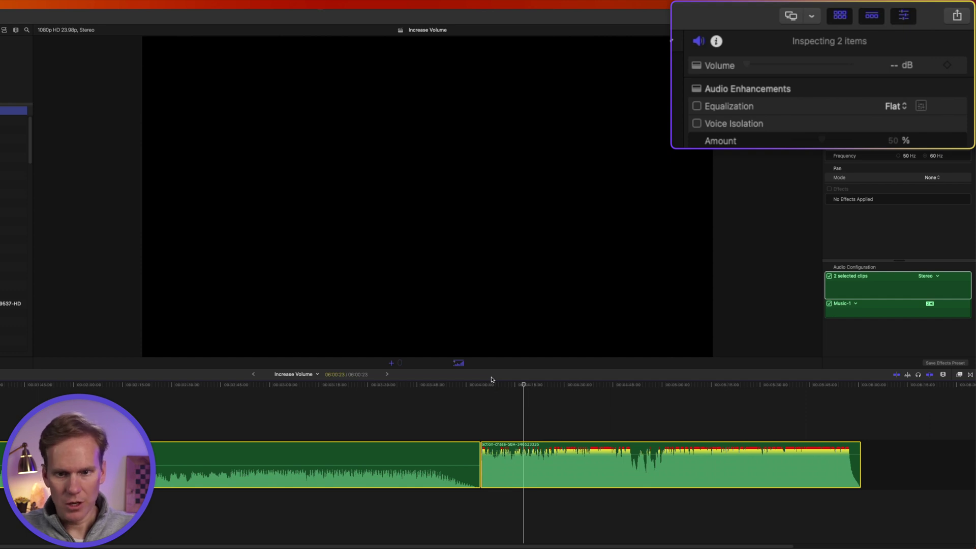
key("Return")
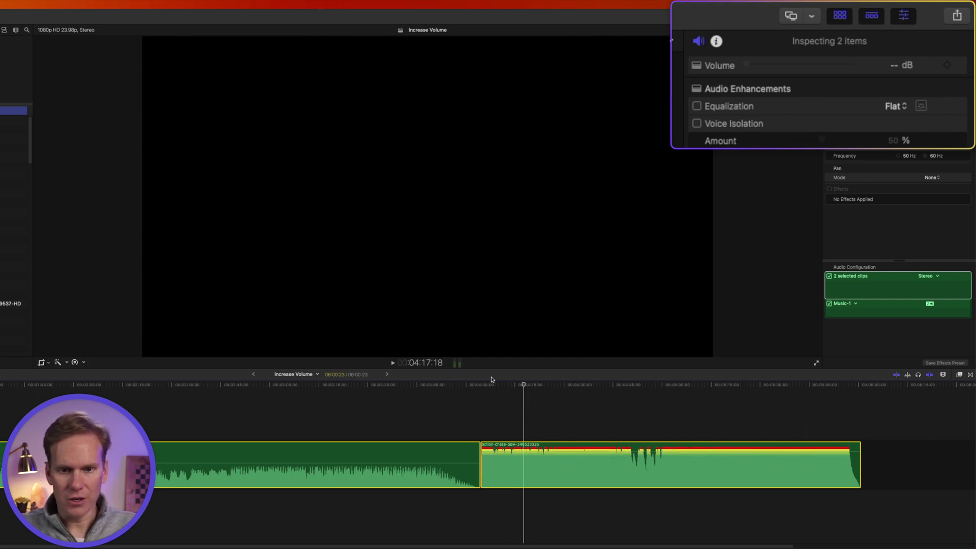
left_click(401, 455)
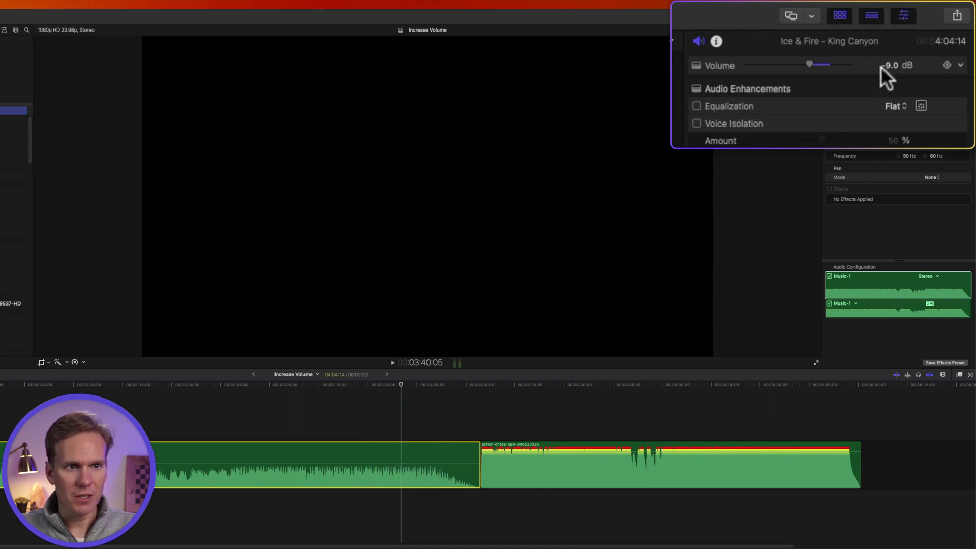
left_click(574, 470)
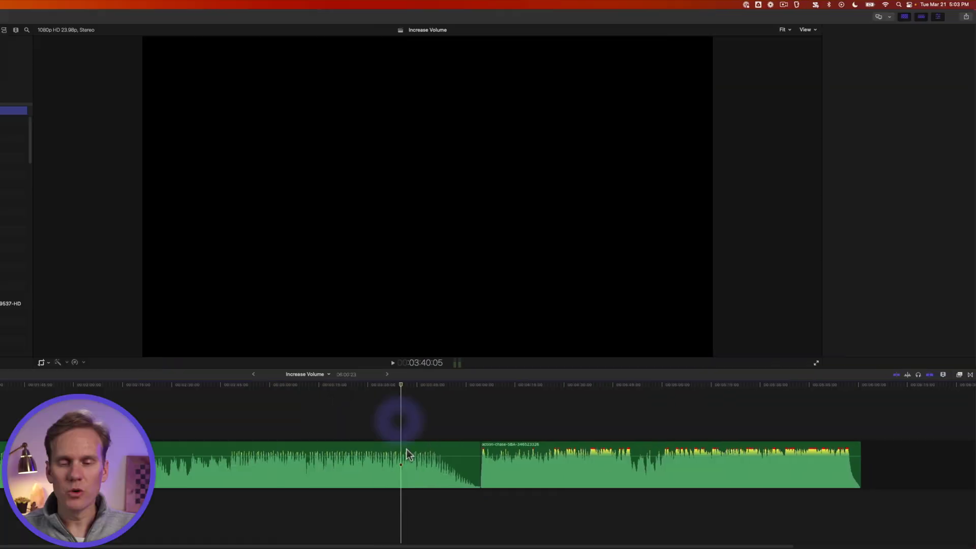
- Silence the Ice & Fire - King Canyon clip to -∞ dB via Modify > Adjust Volume
left_click(408, 464)
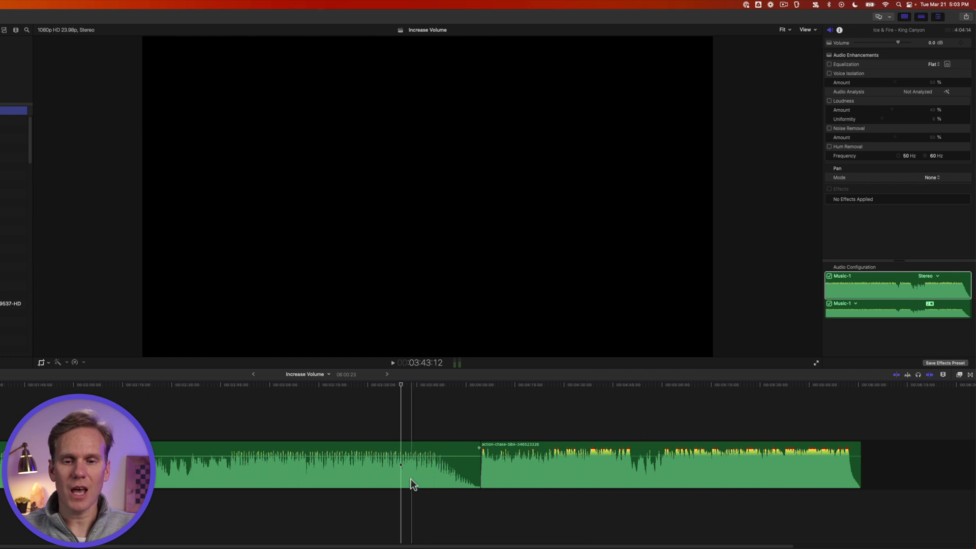
left_click(399, 475)
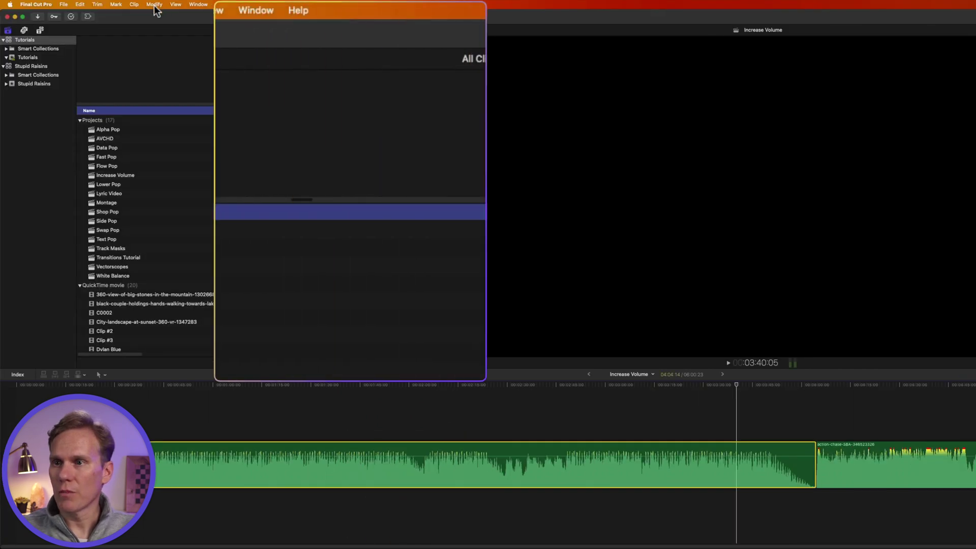
left_click(173, 11)
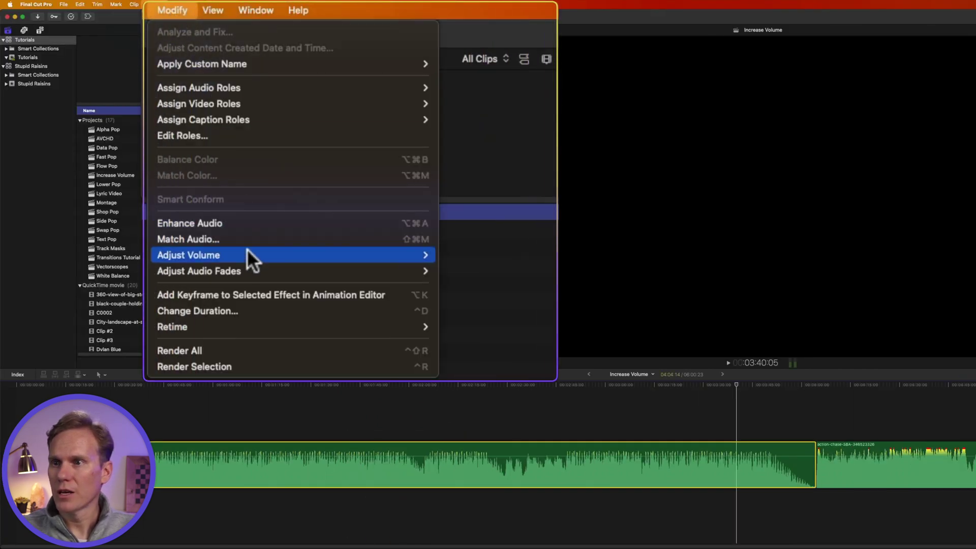
mouse_move(248, 254)
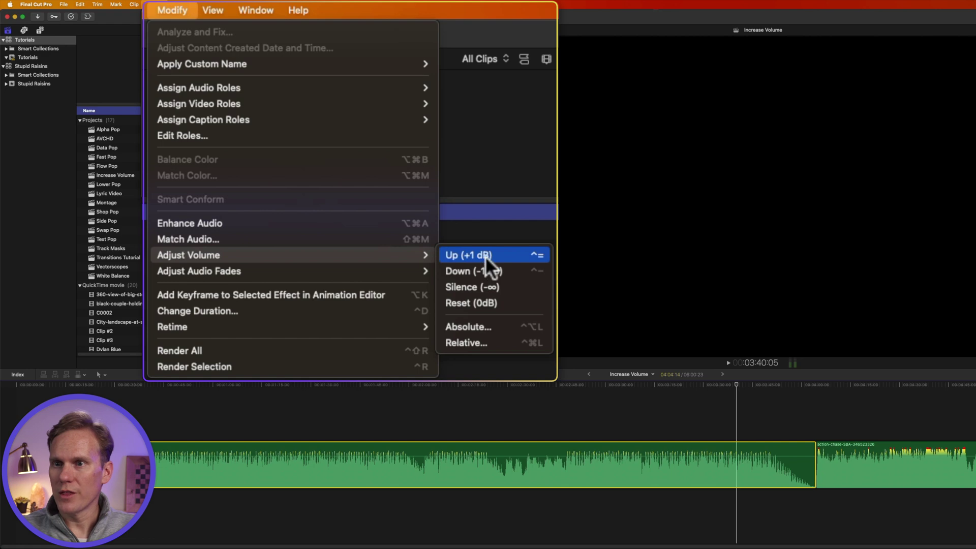
left_click(507, 287)
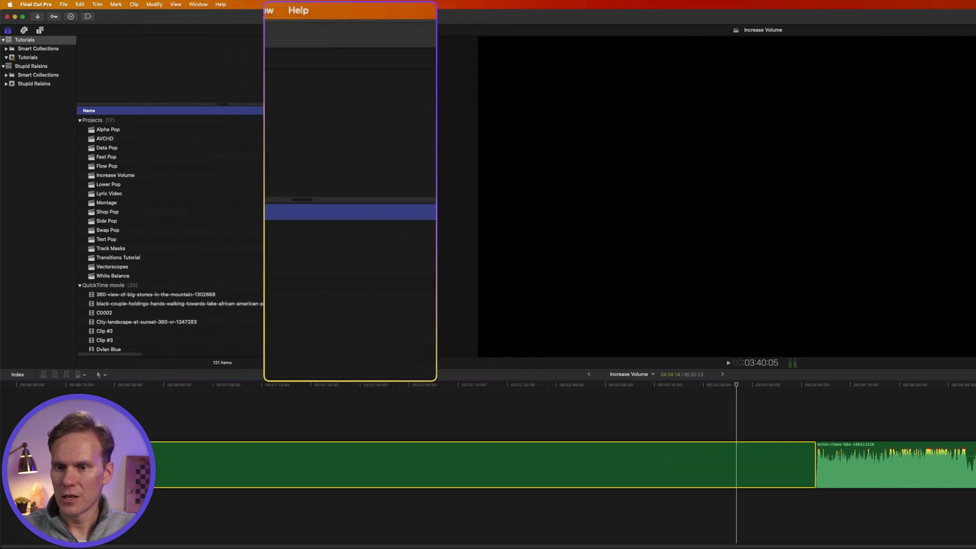
left_click(738, 452)
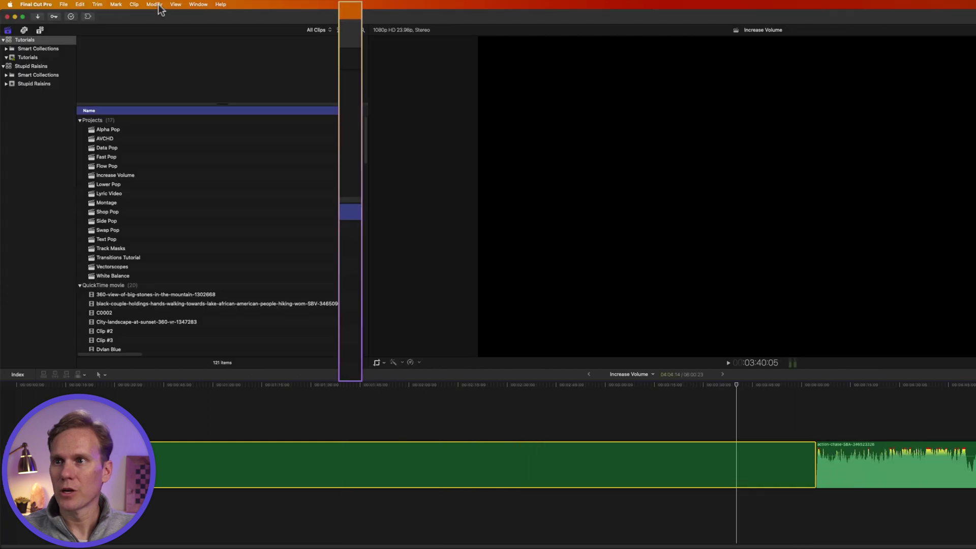
- Reset the Ice & Fire clip's volume to 0 dB
left_click(152, 4)
mouse_move(274, 255)
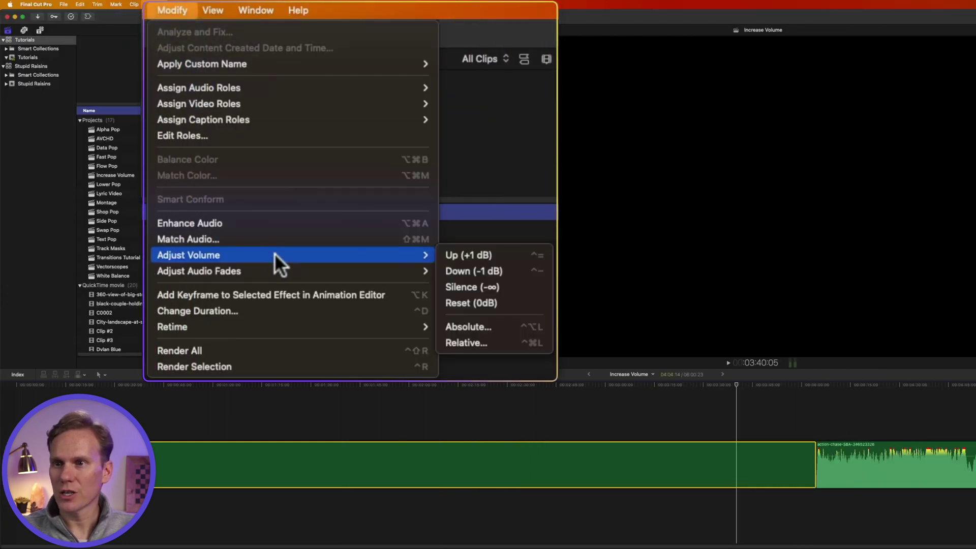
left_click(510, 299)
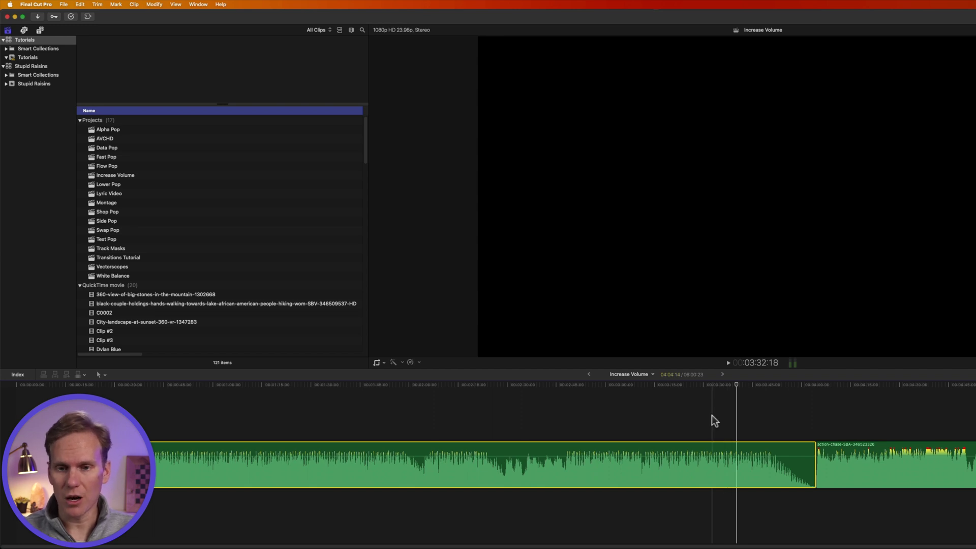
- Mark a middle range on the Ice & Fire clip and raise its volume there to 3.0 dB
key("r")
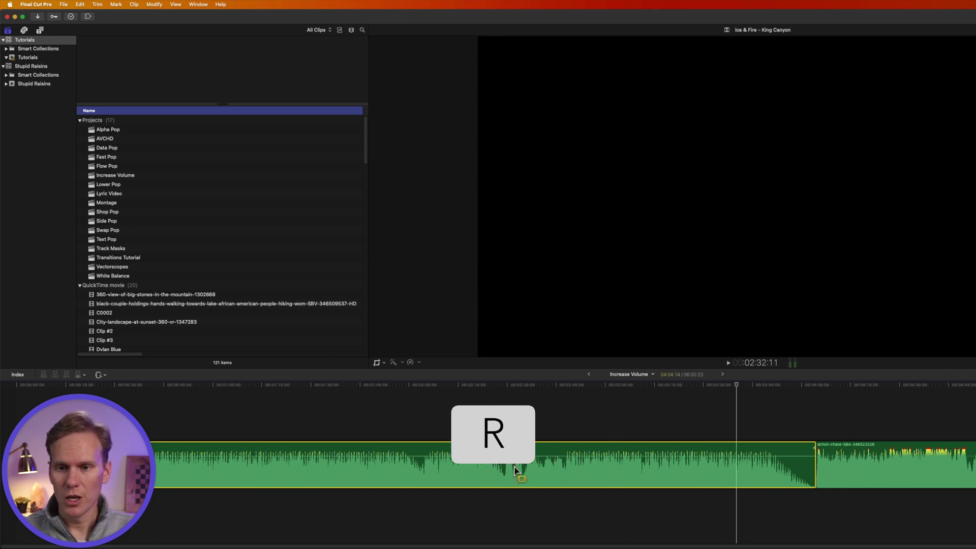
left_click_drag(566, 468, 783, 473)
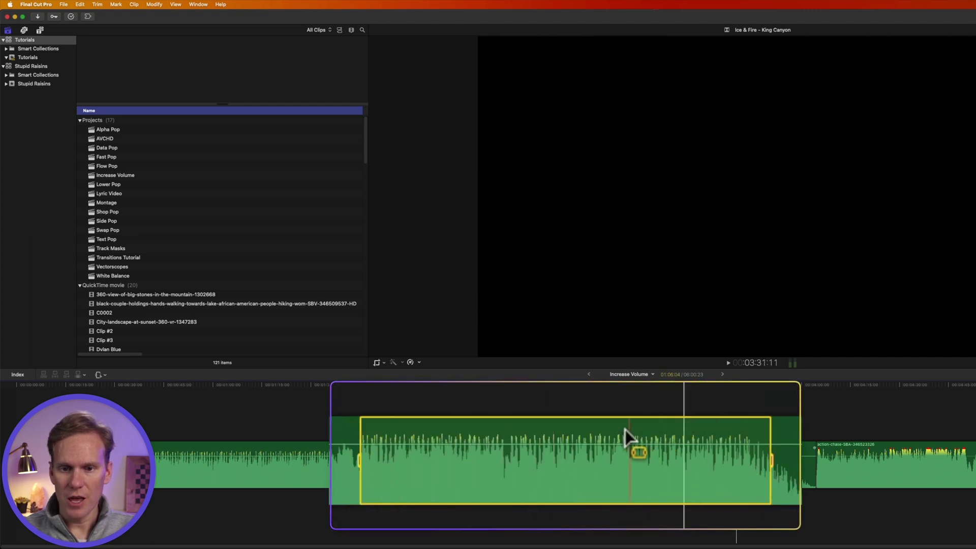
left_click(618, 444)
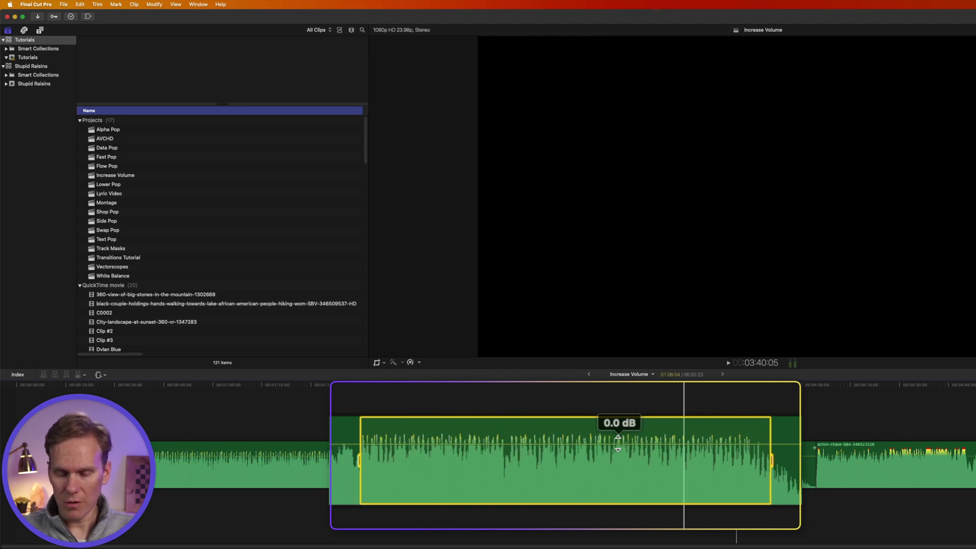
left_click_drag(617, 443, 616, 414)
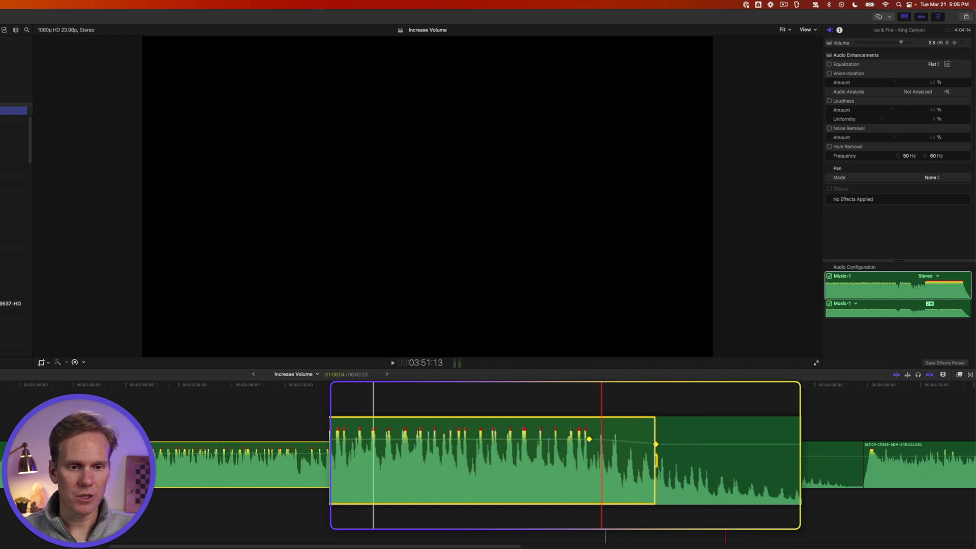
left_click(566, 402)
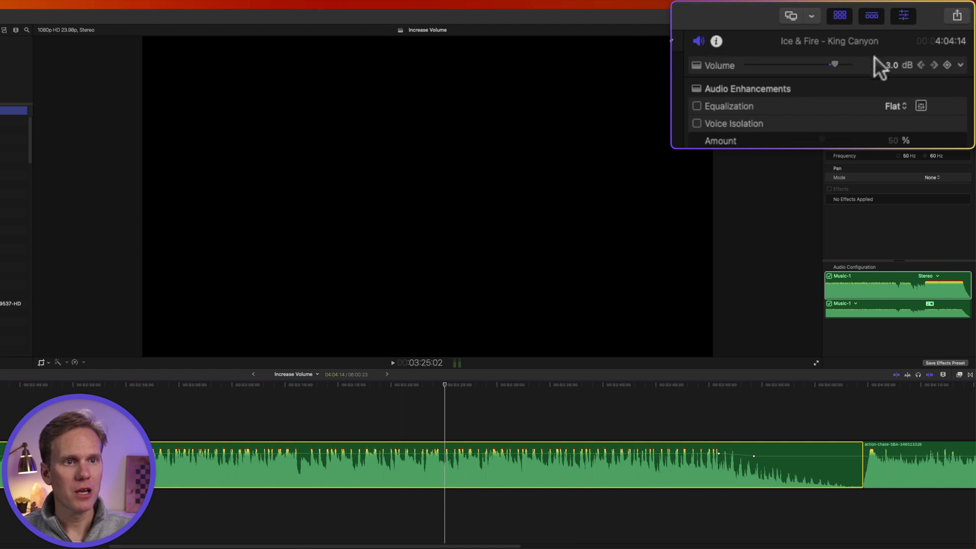
- Reset the Ice & Fire Volume parameter to 0.0 dB, clearing its keyframes
left_click(960, 65)
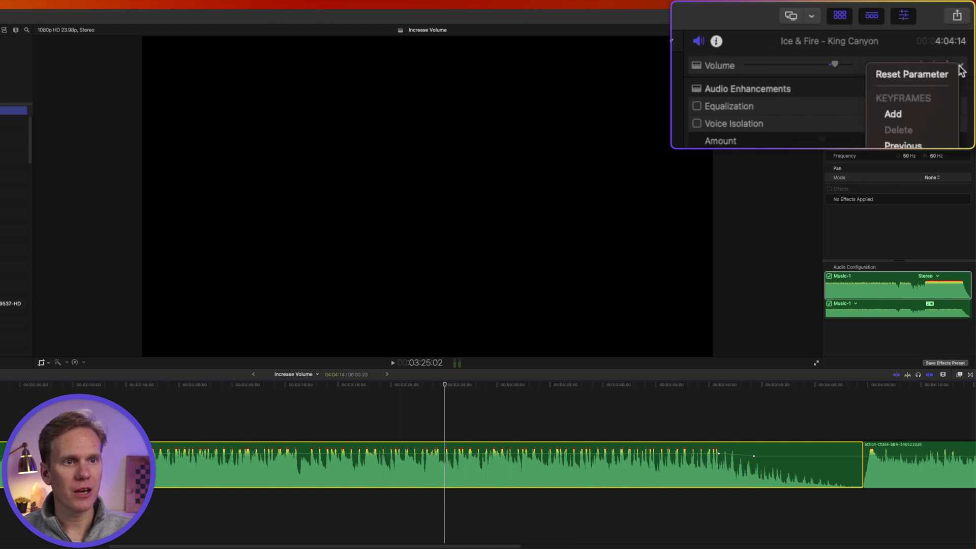
left_click(939, 69)
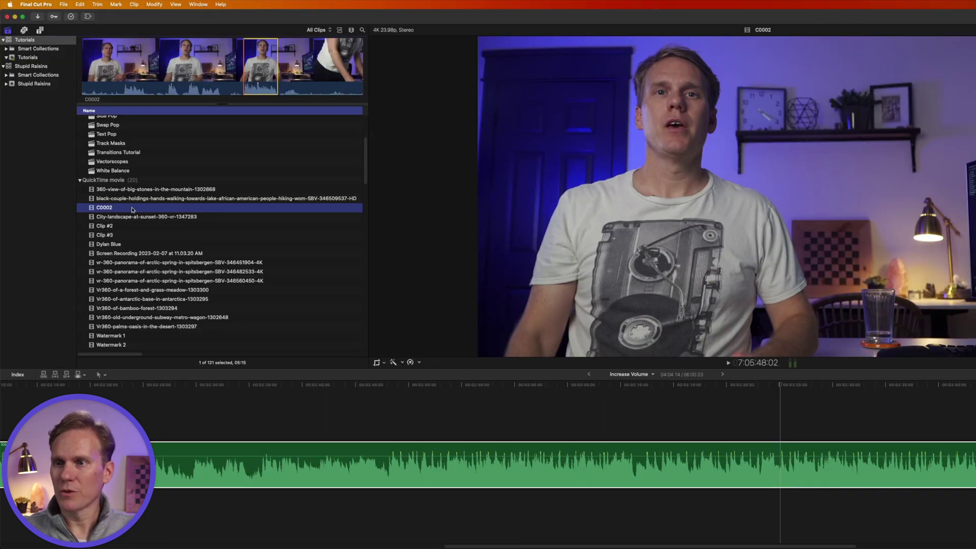
- Select clip C0002 and uncheck its Dialogue-1 audio in the Audio inspector
left_click(415, 148)
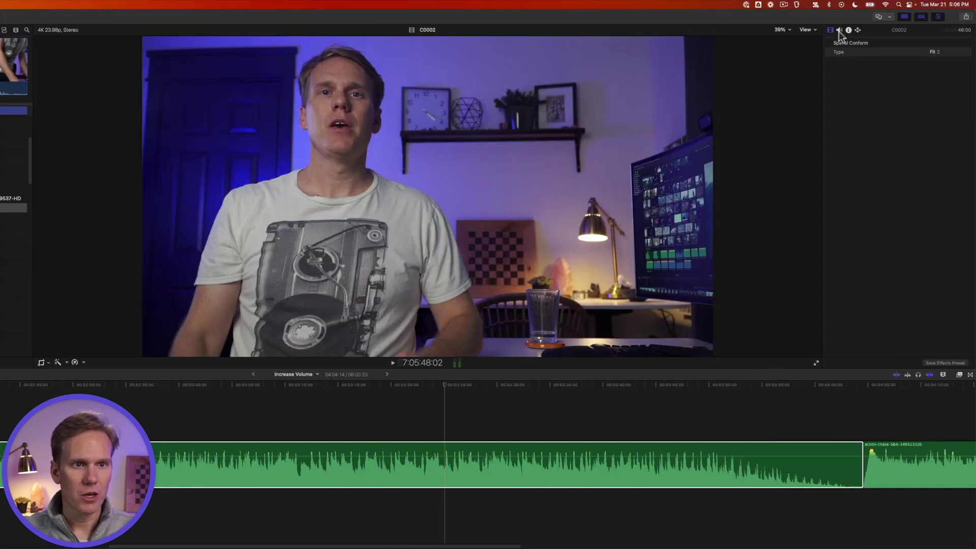
left_click(839, 31)
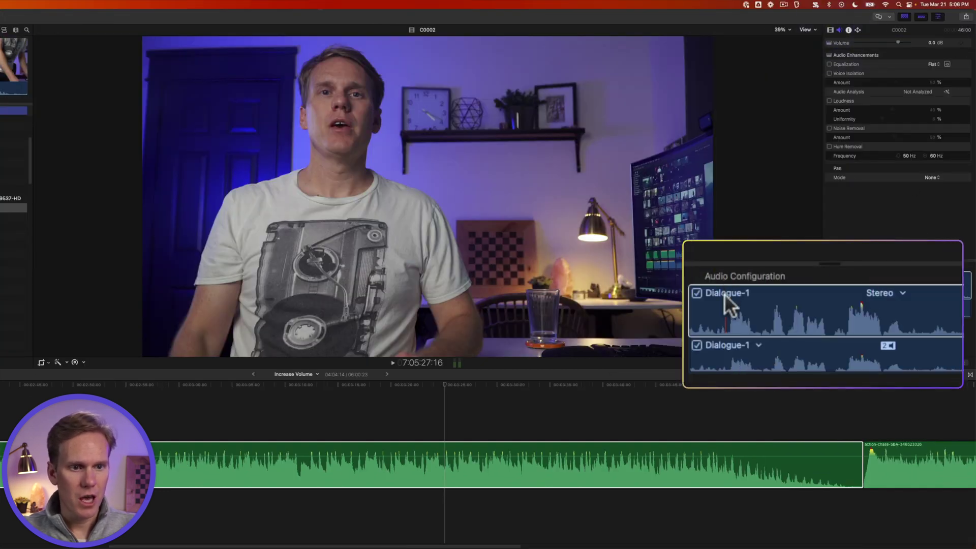
left_click(697, 291)
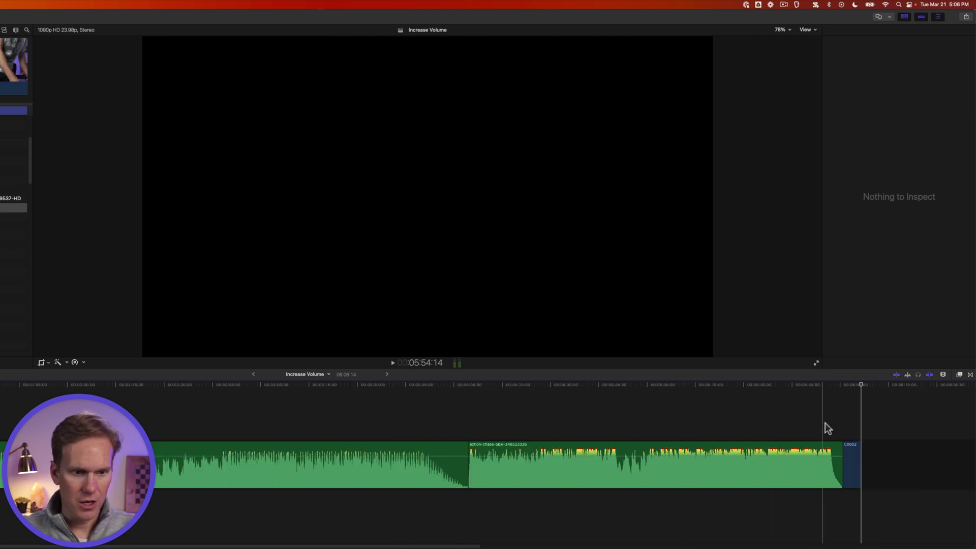
- Play and stop the C0002 clip, then re-enable its Dialogue-1 audio
key("space")
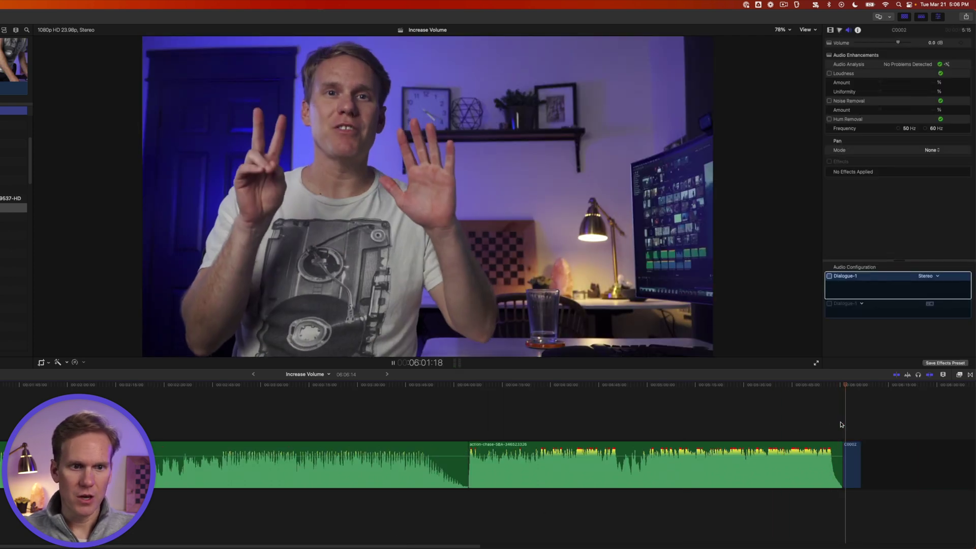
left_click(841, 419)
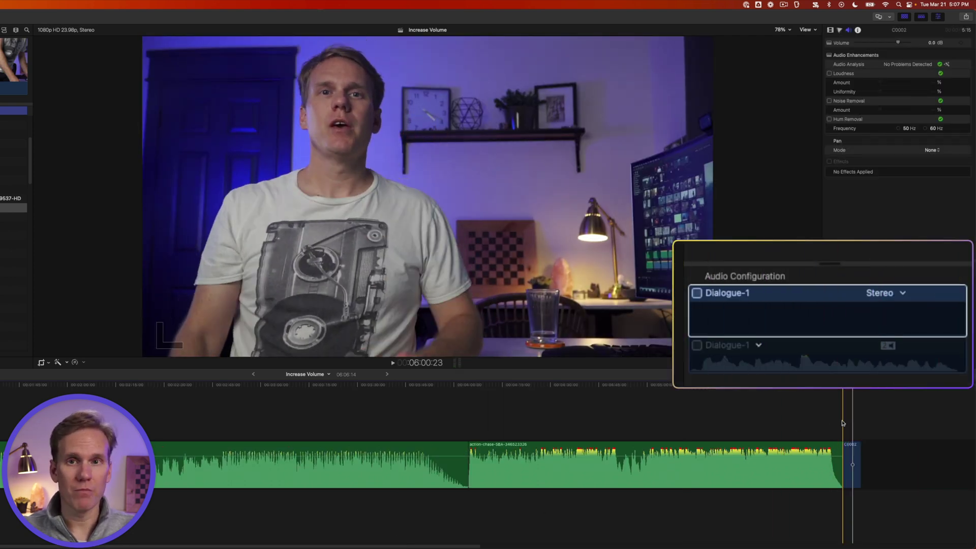
left_click(696, 292)
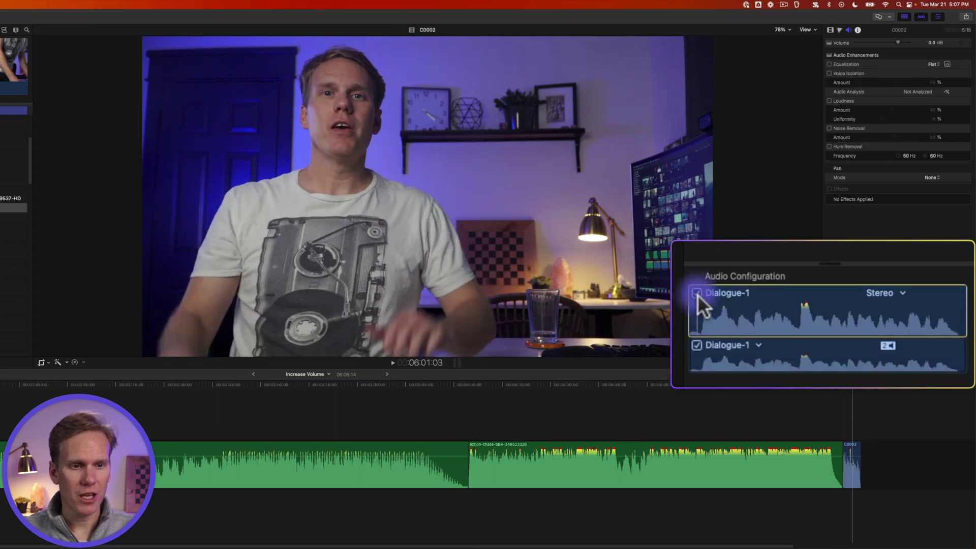